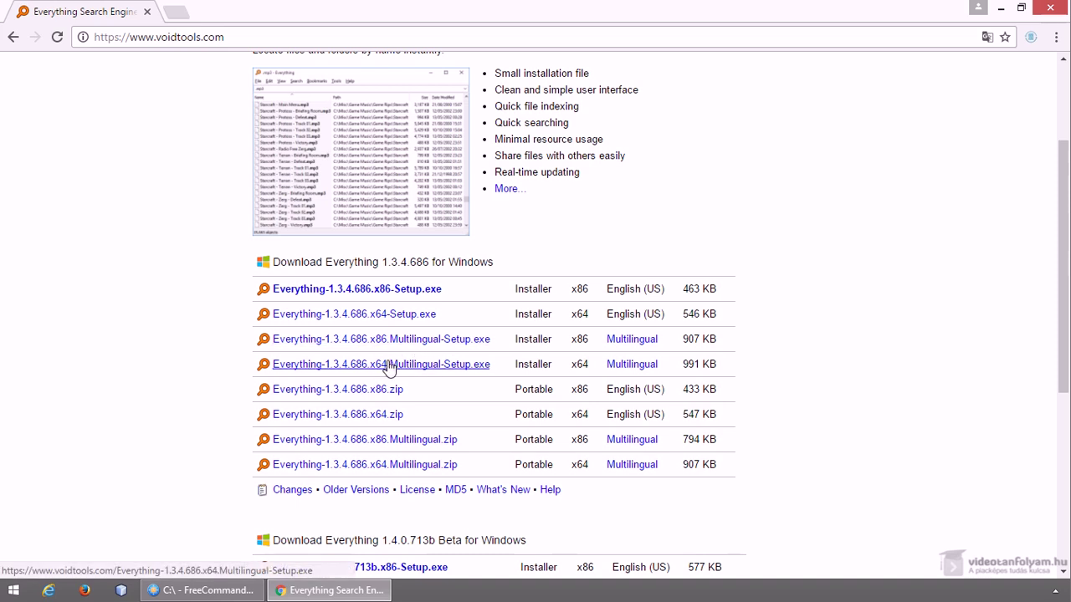
Step: Open videotanfolyam.hu in a new browser tab and search the site for "32 vagy"
left_click(177, 13)
type("videotanfolyam.hu")
key("Return")
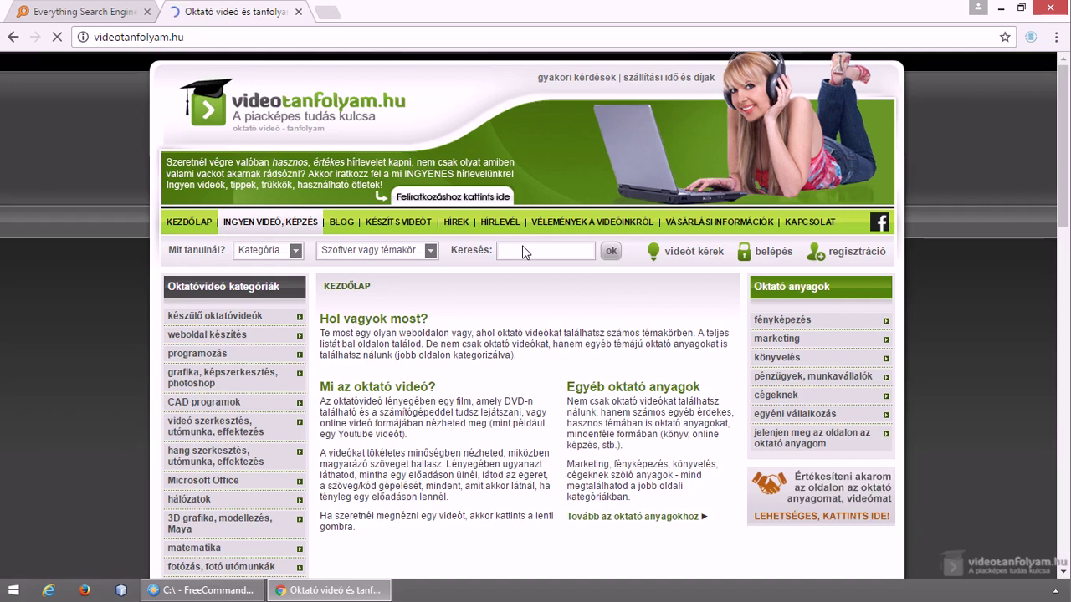
left_click(520, 255)
type("32 vagy")
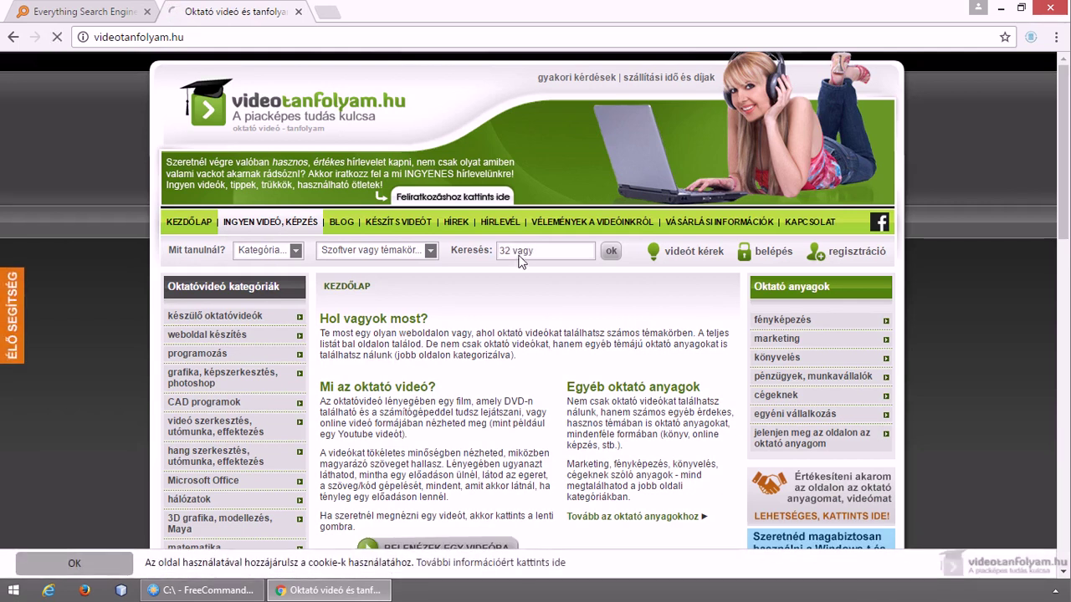
key("Return")
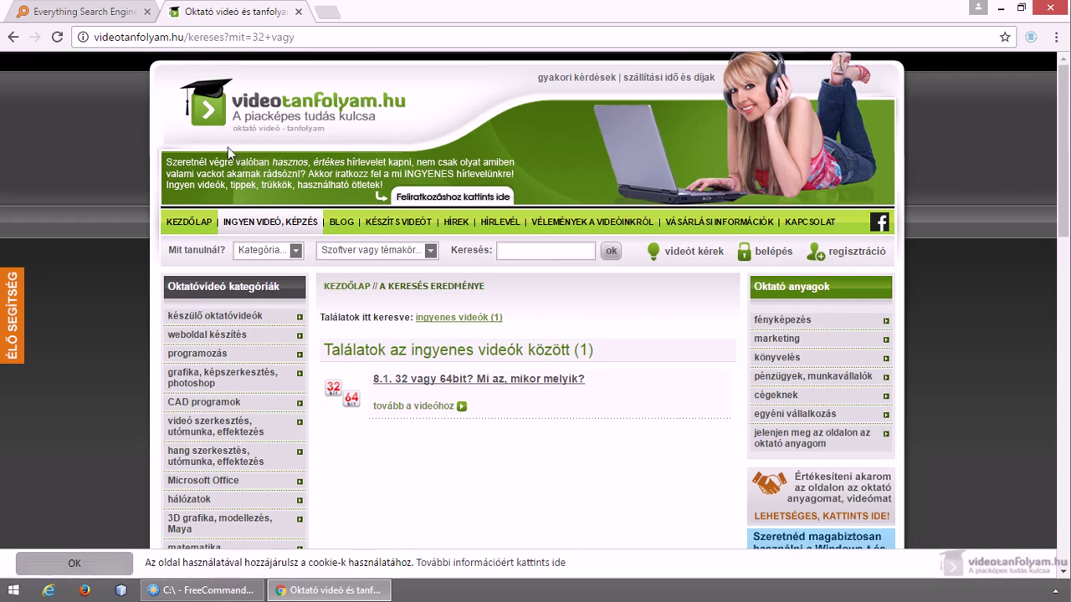
Step: Download Everything-1.3.4.686.x64.Multilingual.zip from the voidtools page and copy both files inside the archive
left_click(119, 19)
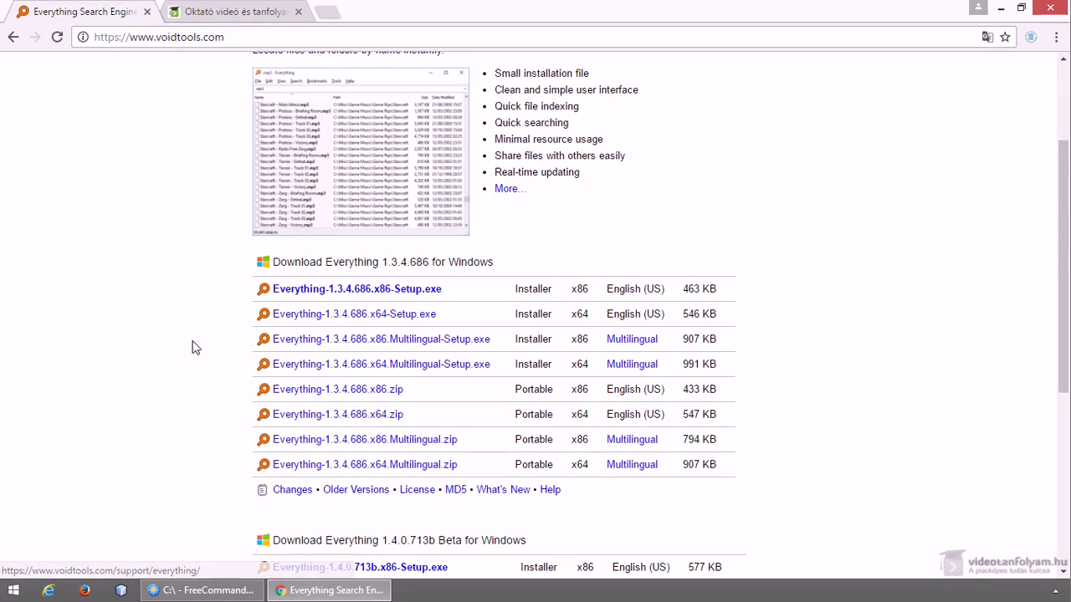
left_click(368, 467)
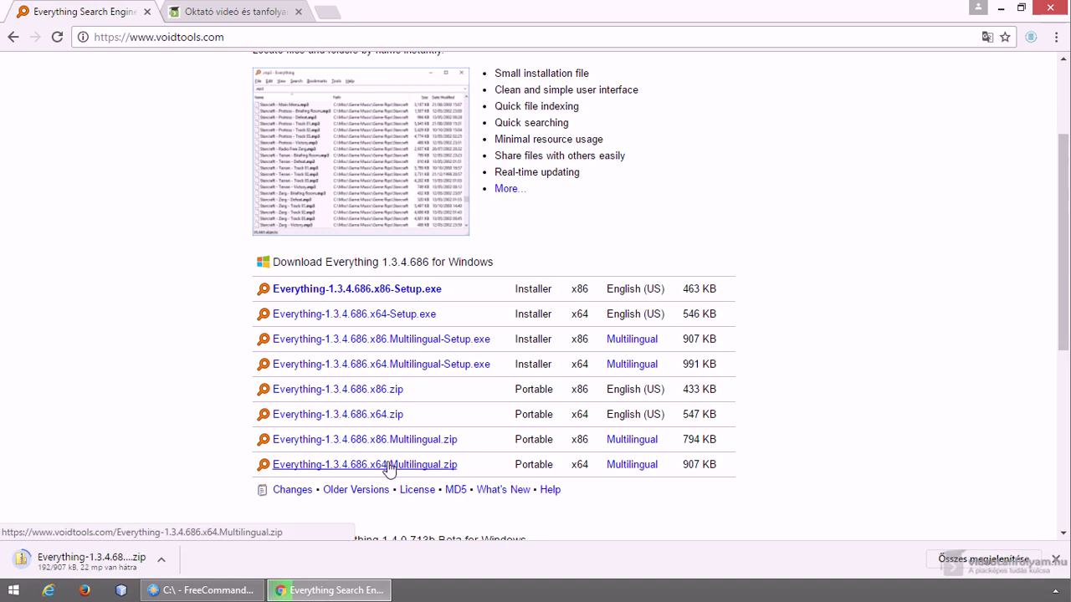
left_click(118, 556)
left_click(176, 122)
left_click(195, 144, "shift")
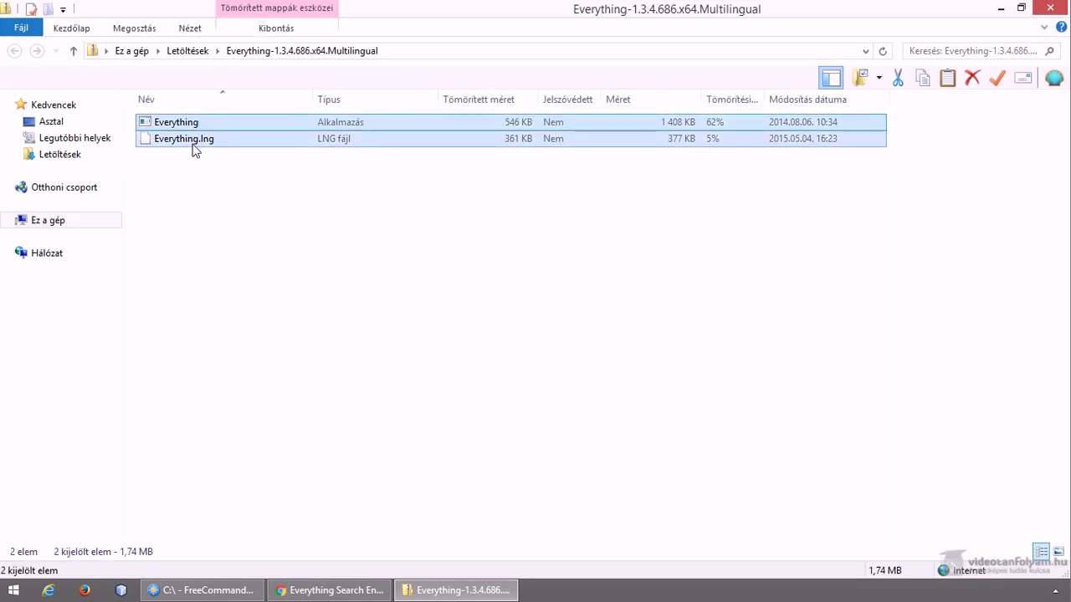
Step: Switch to FreeCommander and create a folder named "everything" in C:\programok\rendszer
left_click(201, 590)
double_click(38, 207)
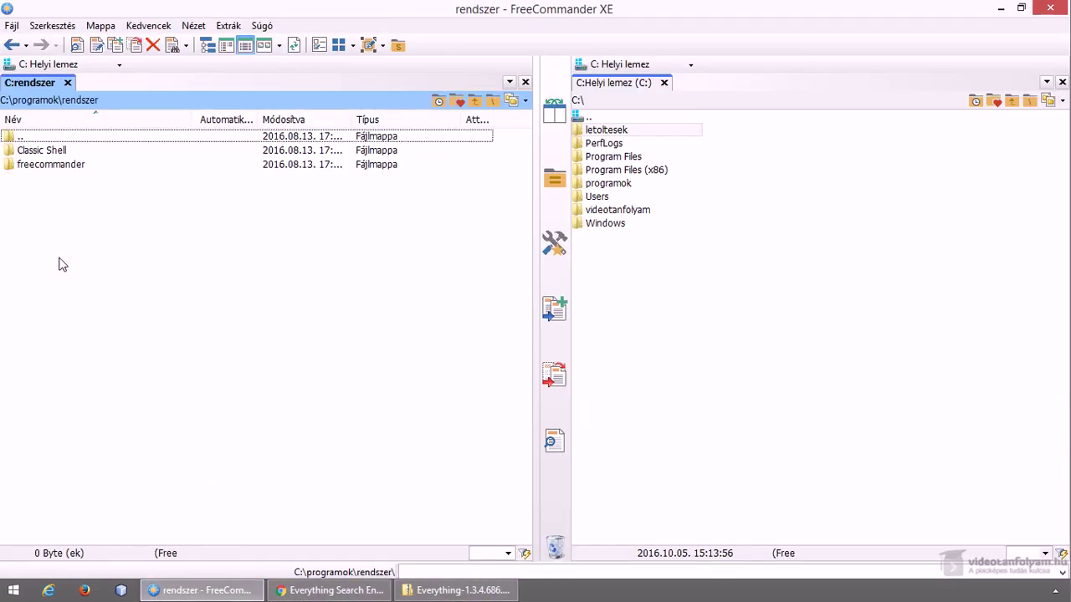
key("F7")
type("every")
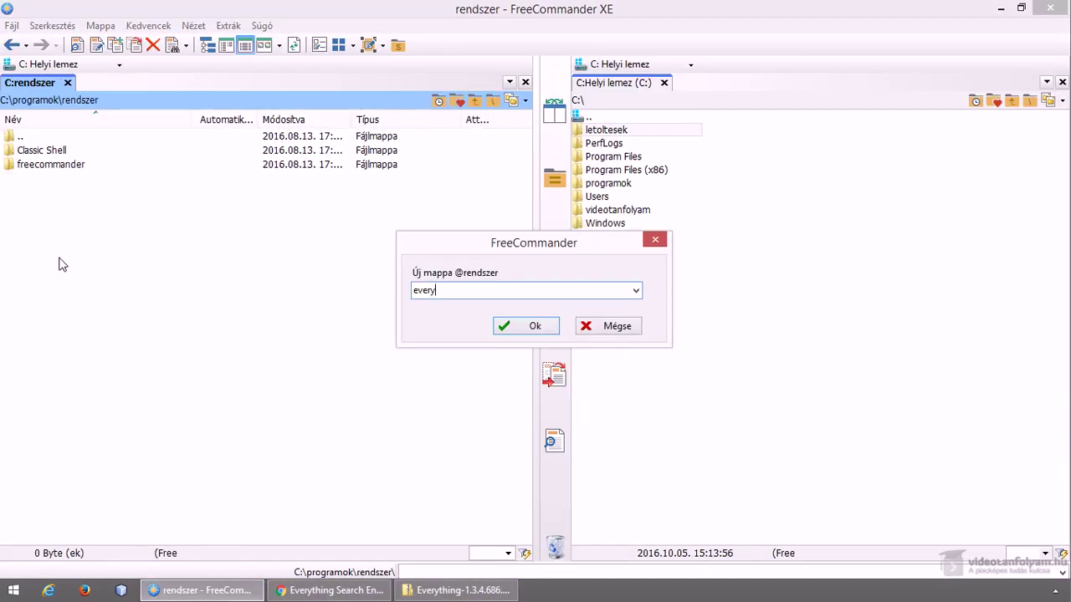
key("Return")
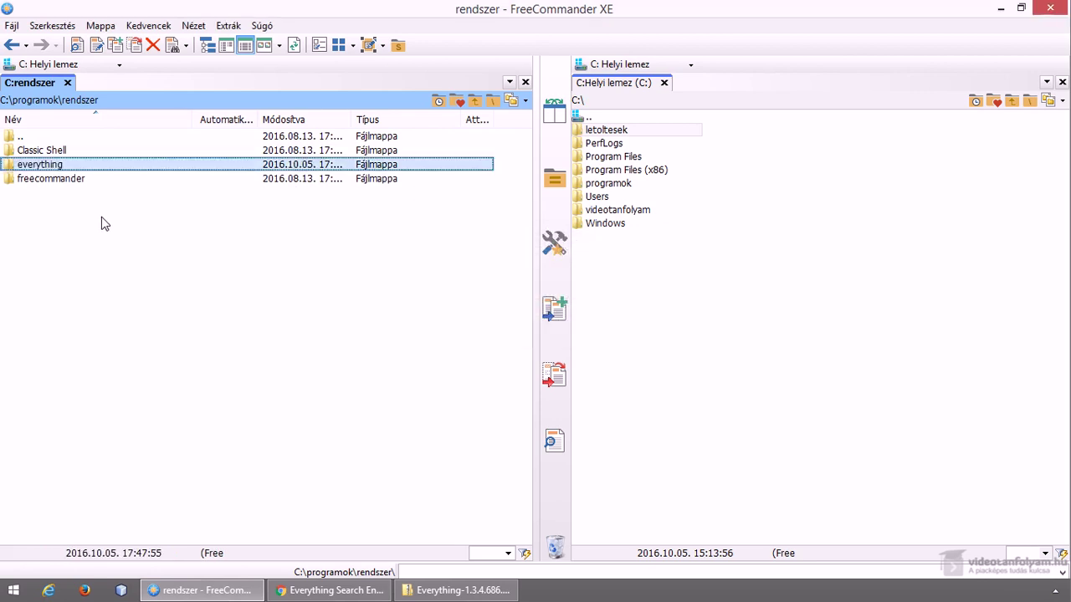
Step: Paste the copied Everything.exe and Everything.lng into the new everything folder
key("Return")
right_click(100, 220)
left_click(167, 334)
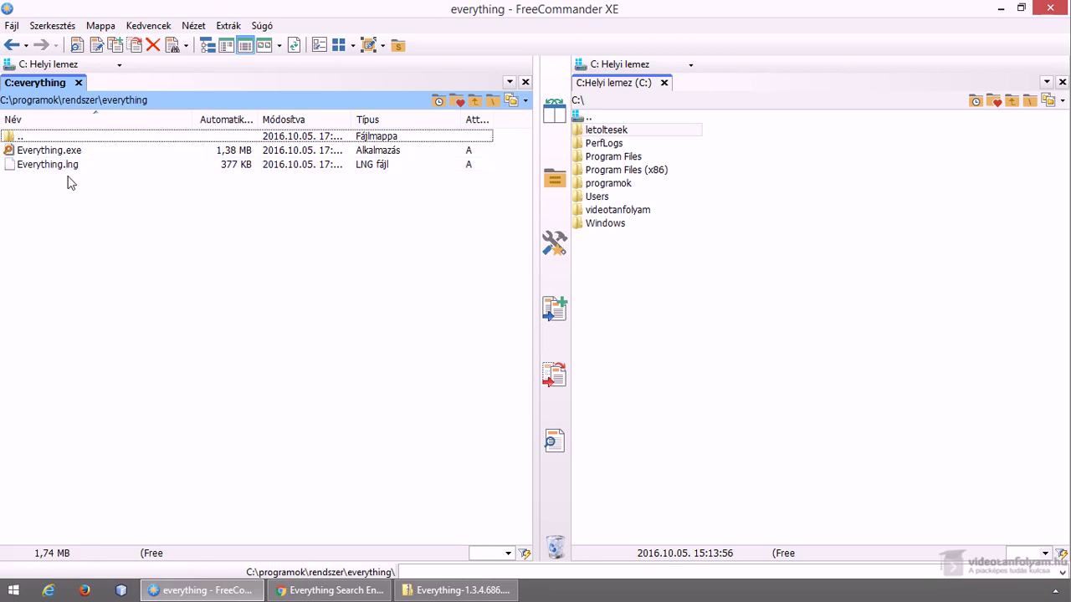
Step: Launch Everything.exe and choose to install the "Everything" service for indexing NTFS volumes
key("Down")
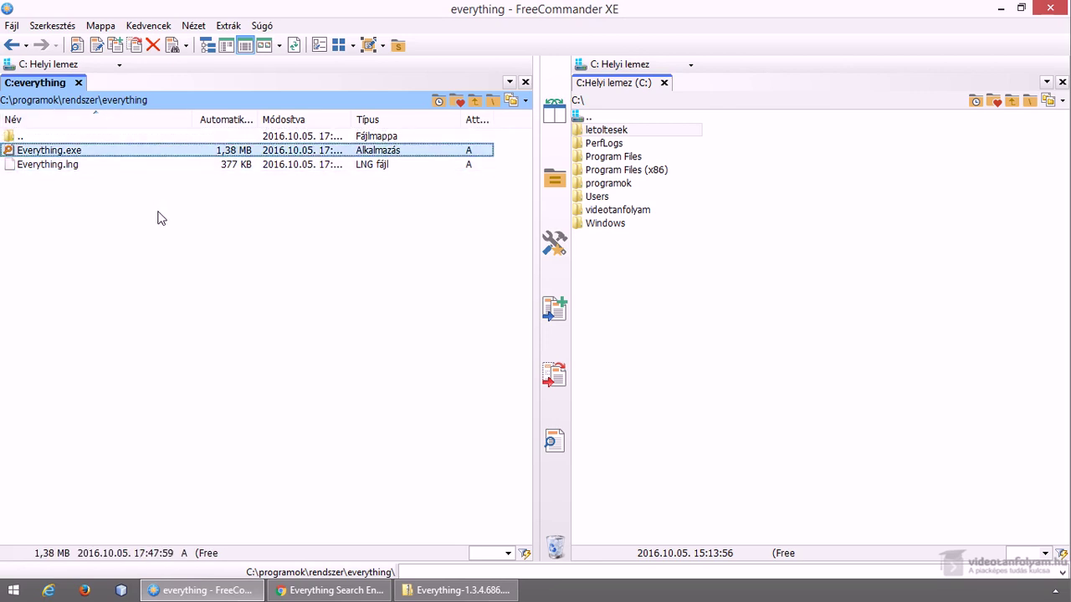
key("Return")
left_click(596, 312)
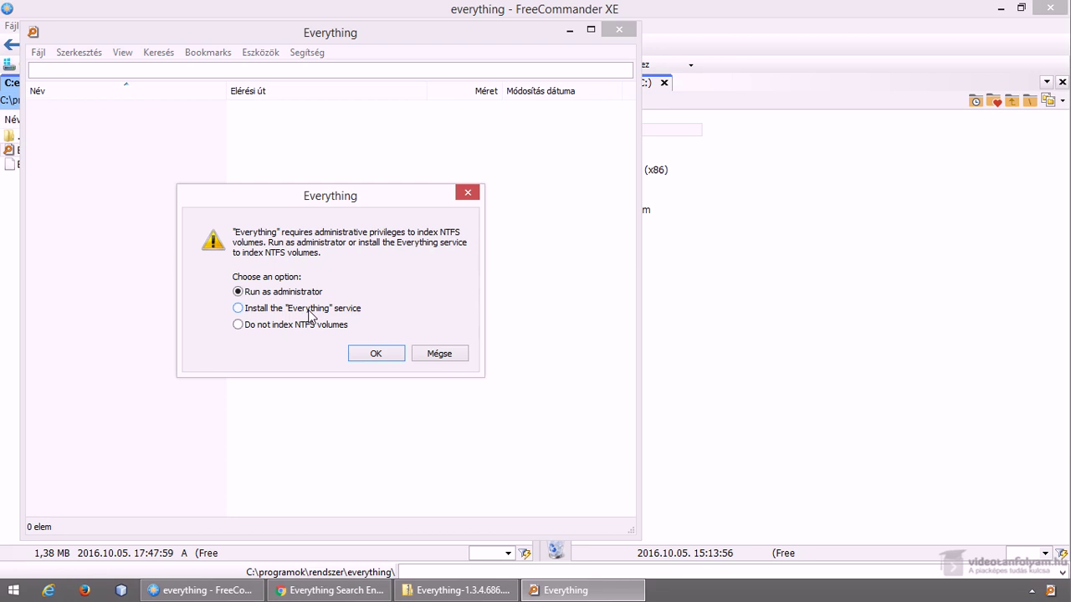
left_click(378, 353)
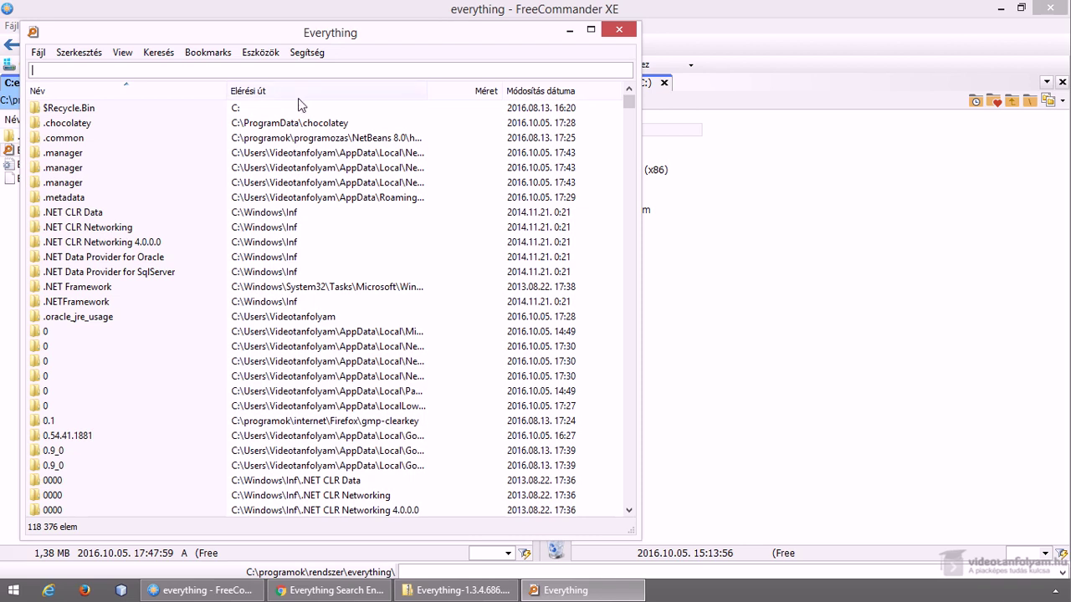
Step: Search for "every" in Everything and pin the program to the taskbar
left_click_drag(205, 37, 378, 59)
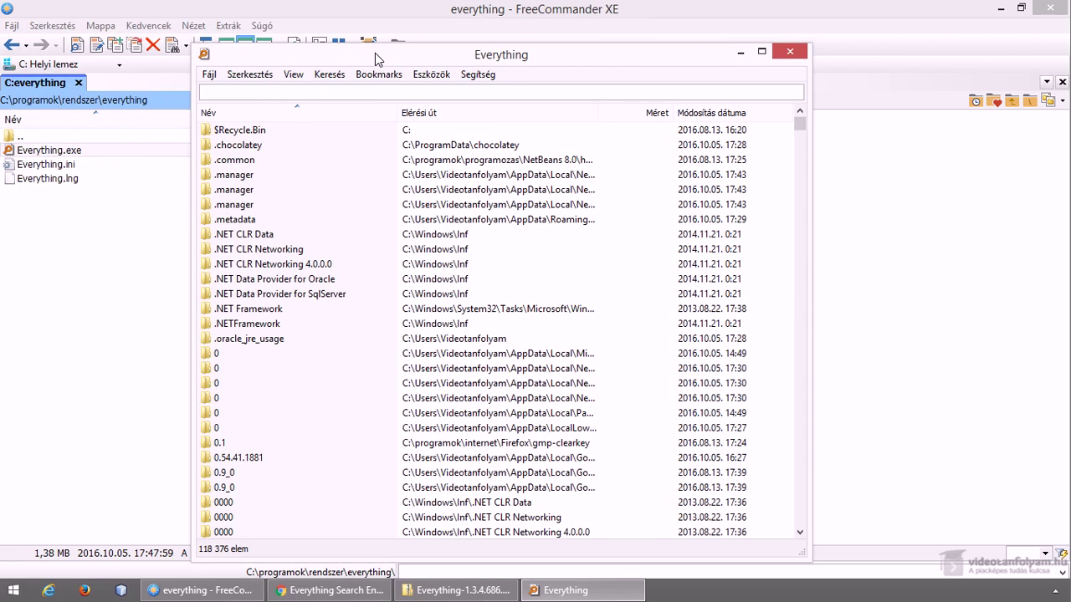
type("every")
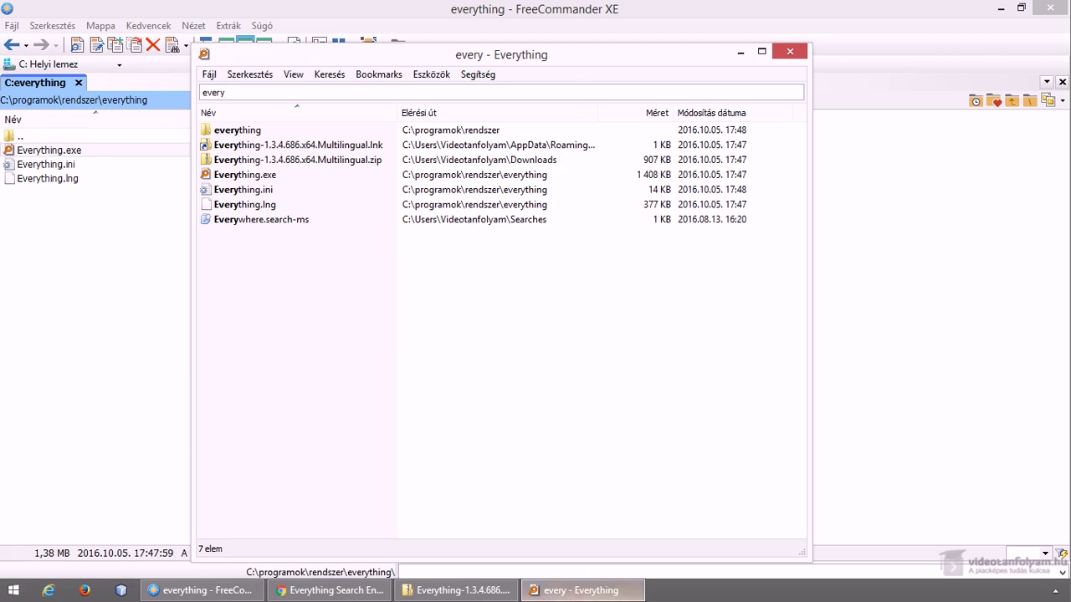
right_click(589, 592)
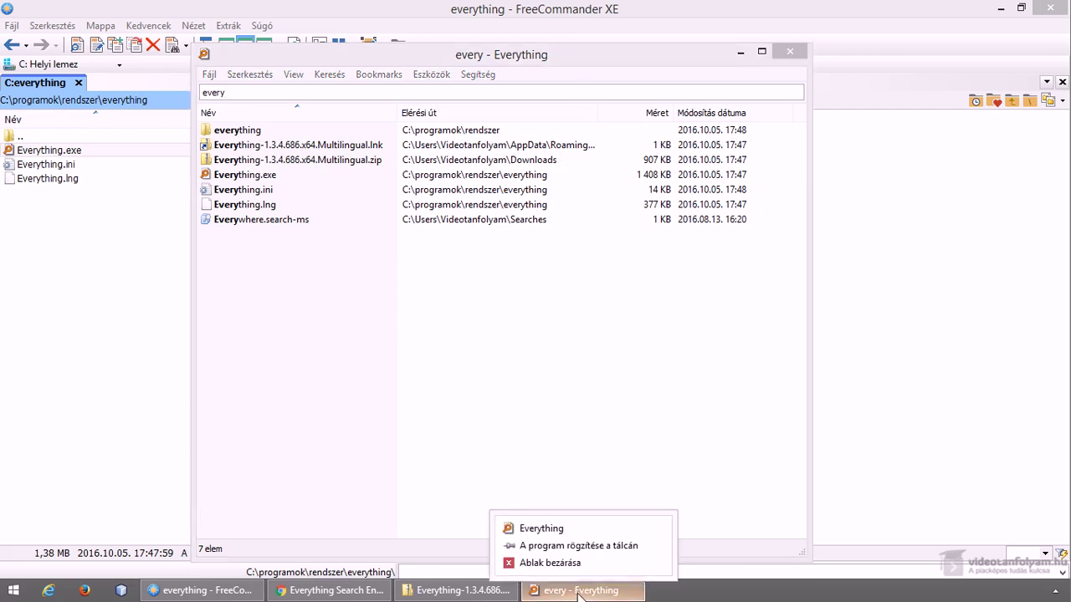
left_click(583, 536)
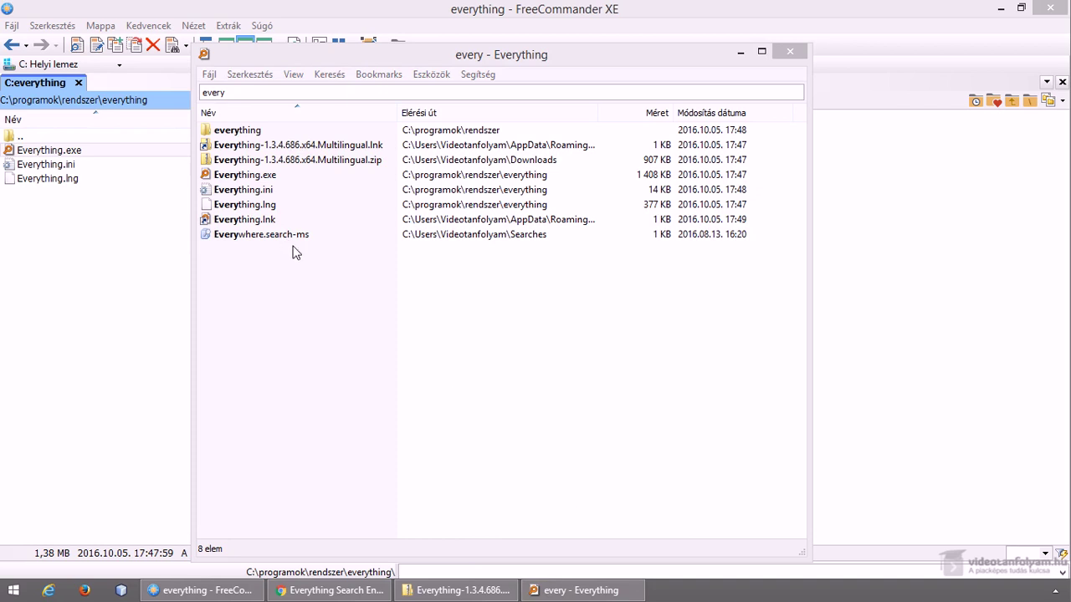
Step: Save the current "every" search as a bookmark named "everything"
left_click(378, 74)
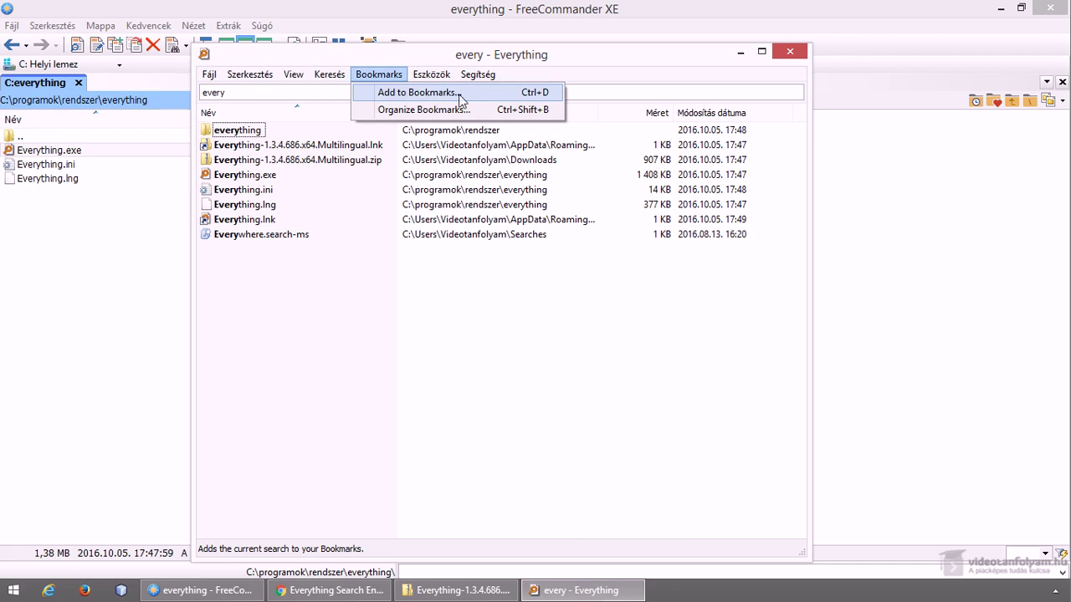
left_click(539, 100)
left_click(426, 164)
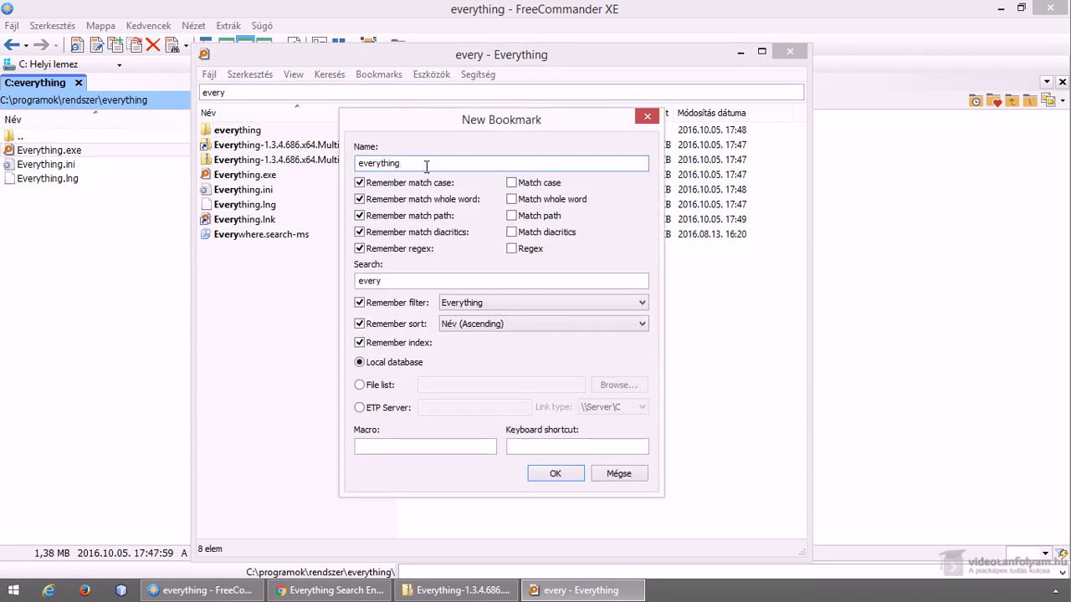
left_click(559, 477)
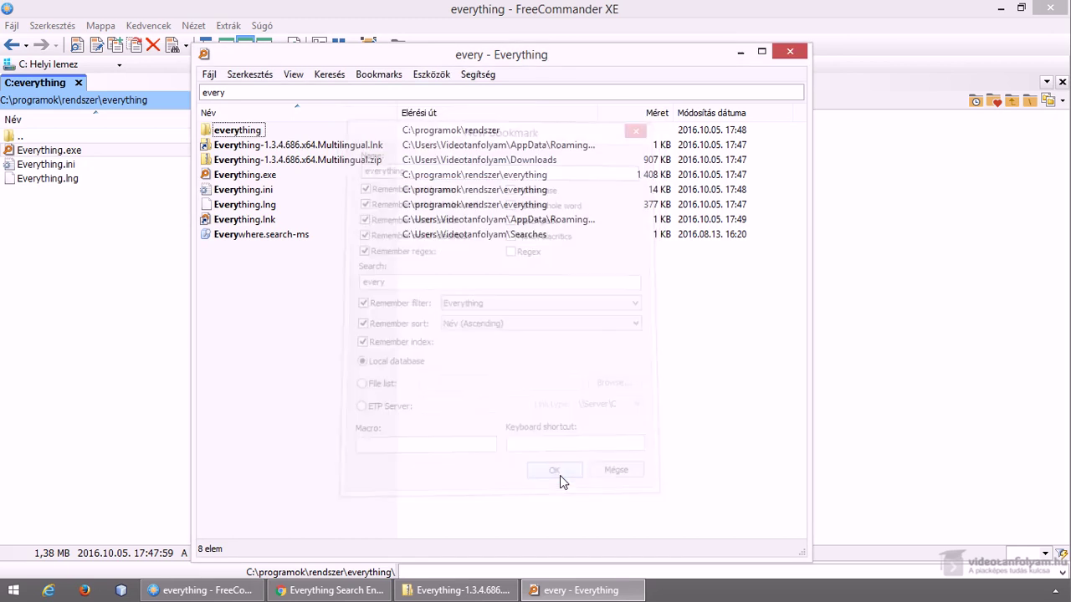
Step: Clear the search text and recall the search from the "everything" bookmark
left_click(388, 78)
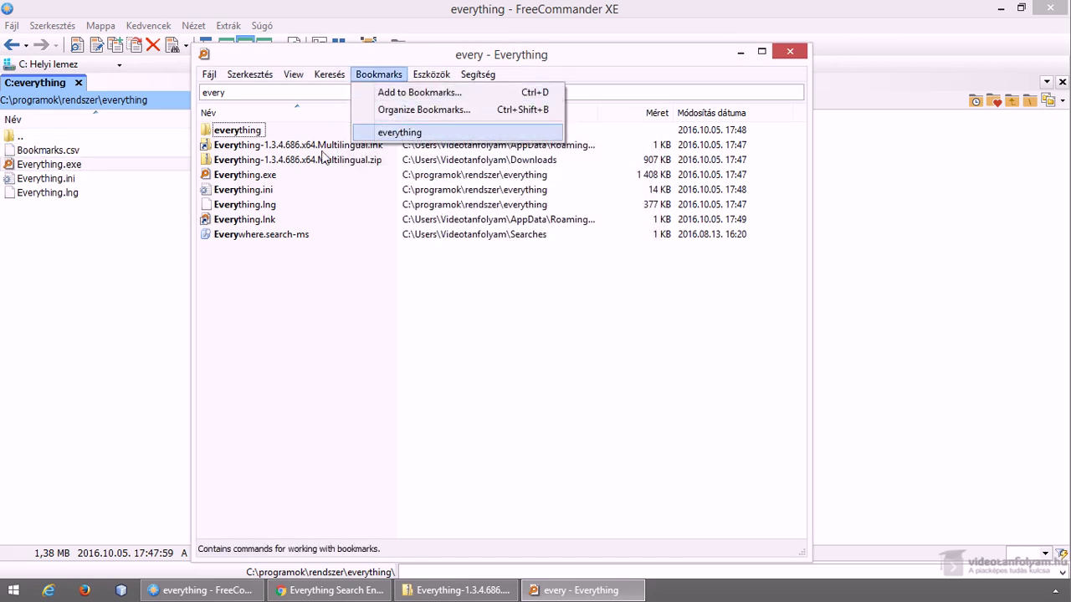
left_click(246, 91)
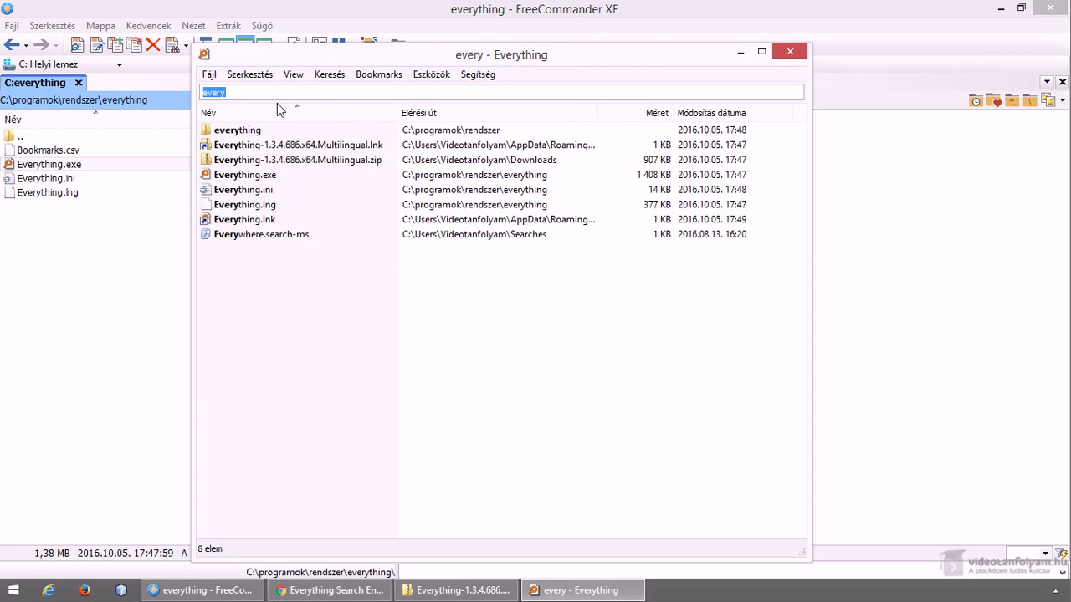
key("BackSpace")
left_click(379, 74)
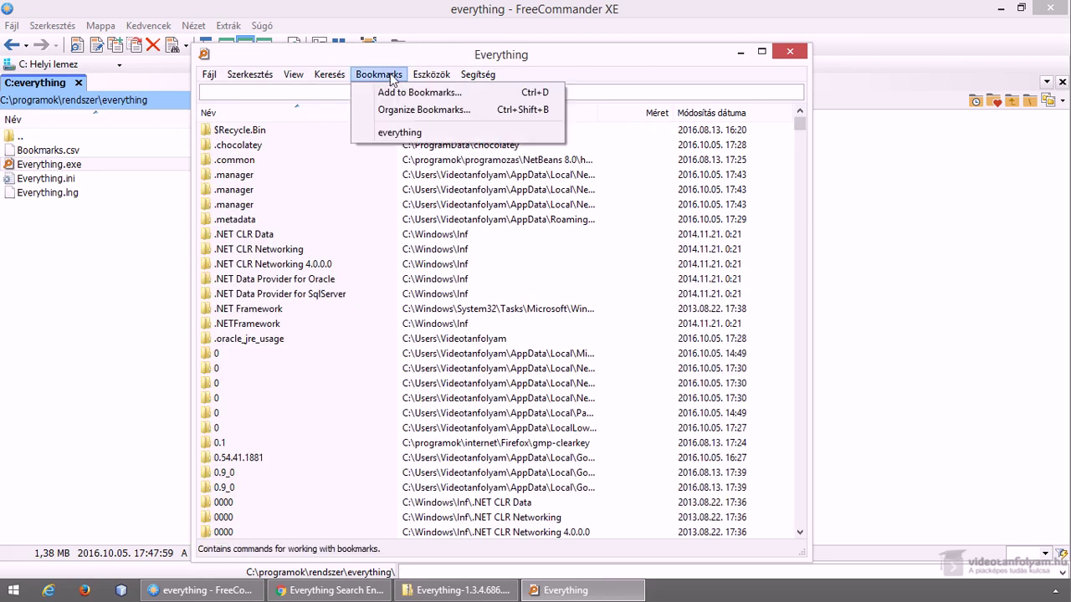
left_click(399, 134)
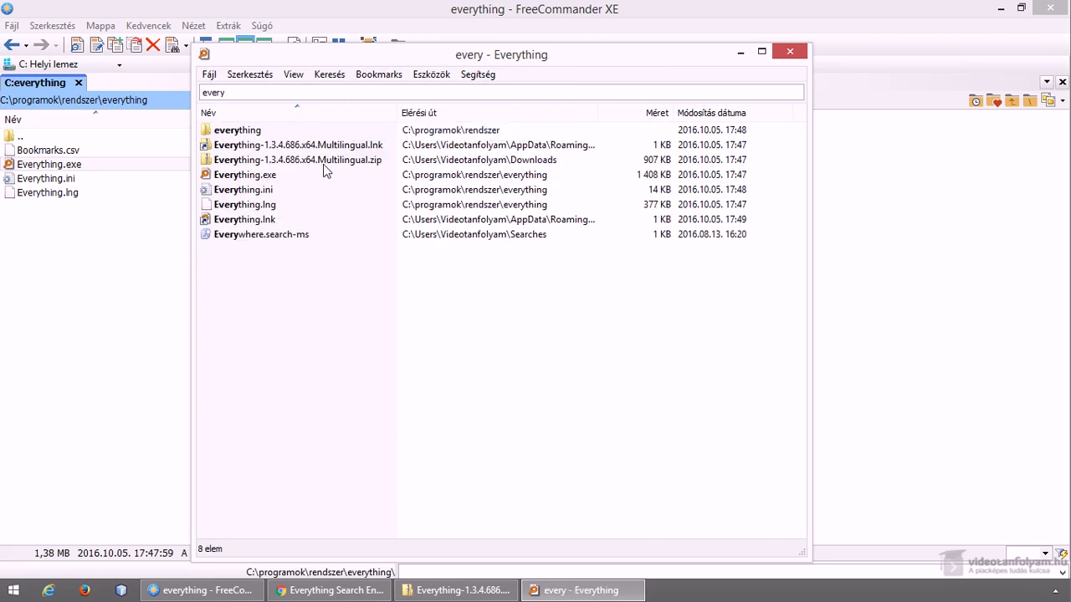
Step: Open Everything.ini and the everything folder from the search results, closing each window after viewing it
left_click(274, 177)
double_click(251, 189)
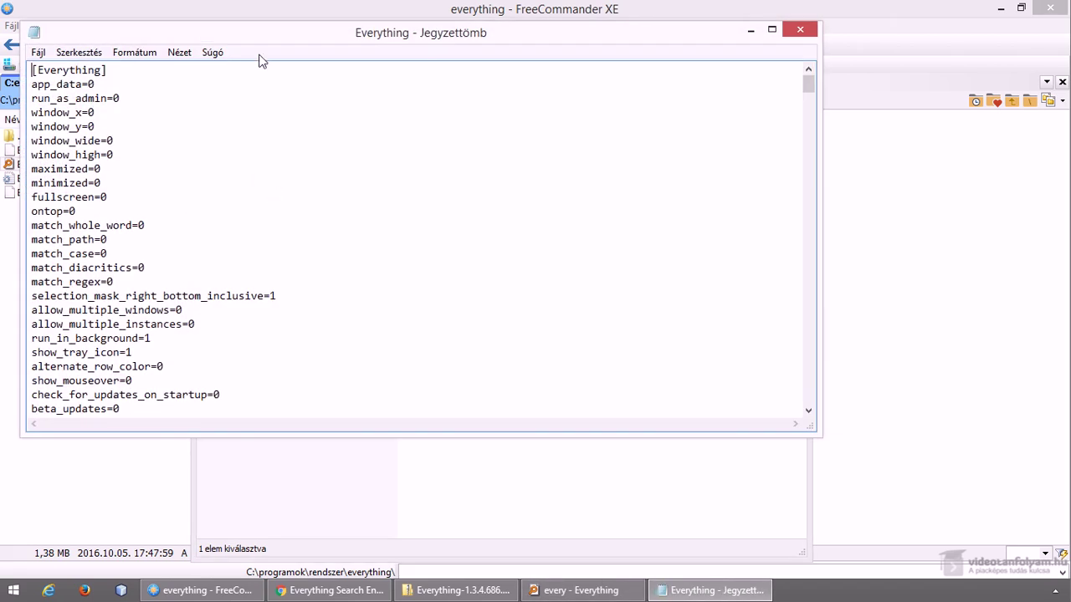
left_click_drag(259, 39, 387, 103)
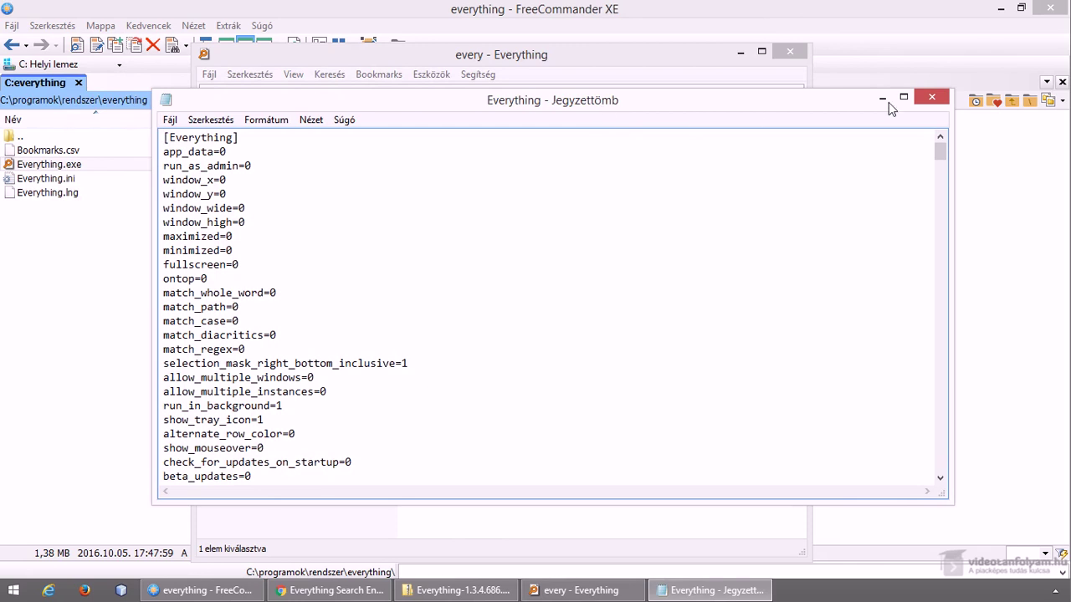
left_click(932, 98)
double_click(249, 133)
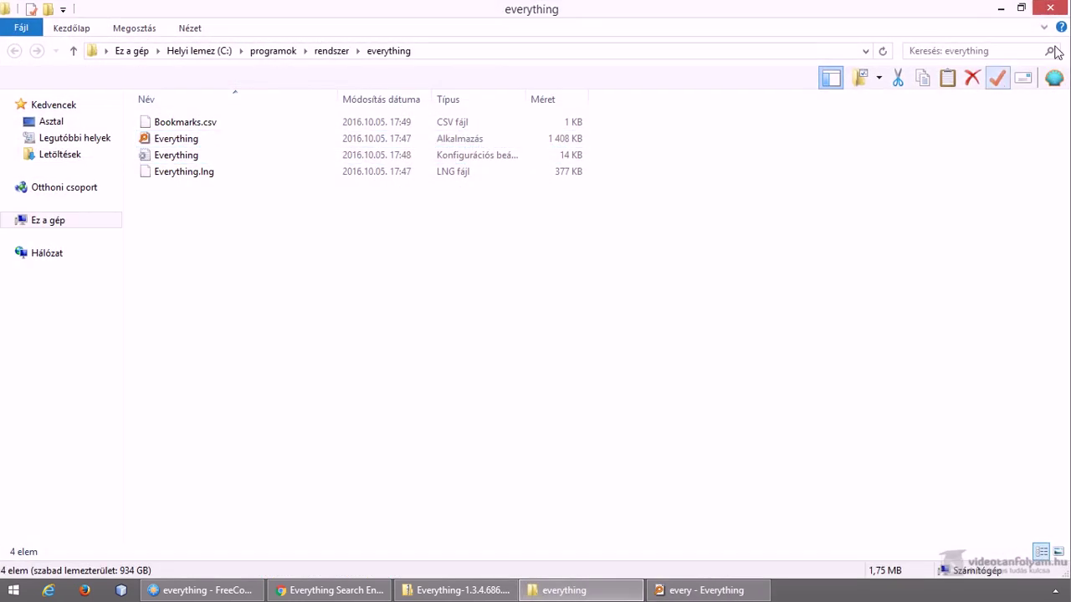
left_click(1046, 11)
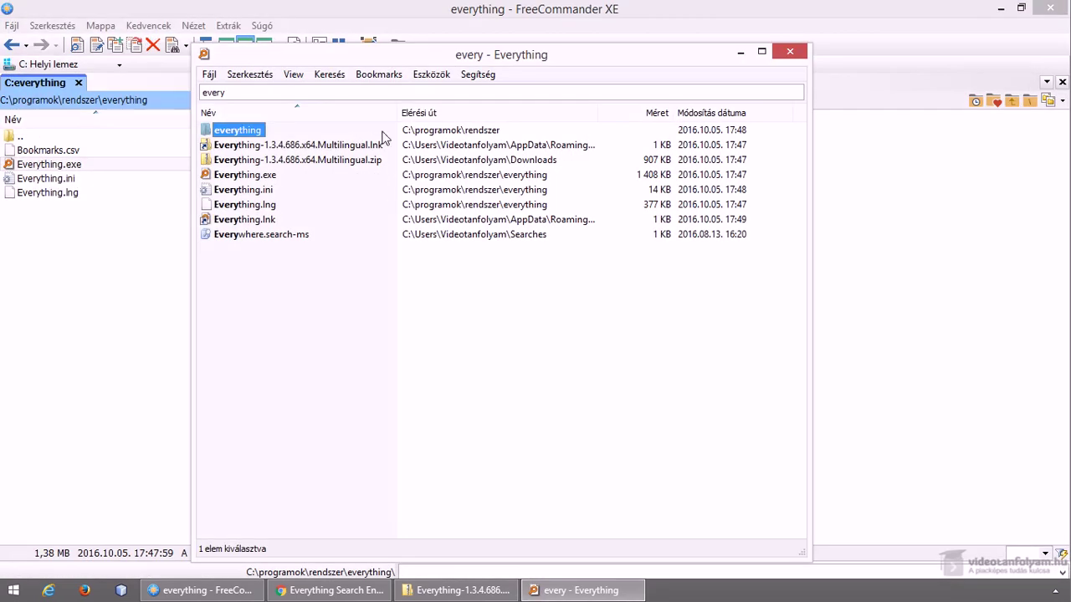
Step: In the Everything settings, enable update checks at startup, launching with Windows, and integration into the right-click menu
left_click(293, 75)
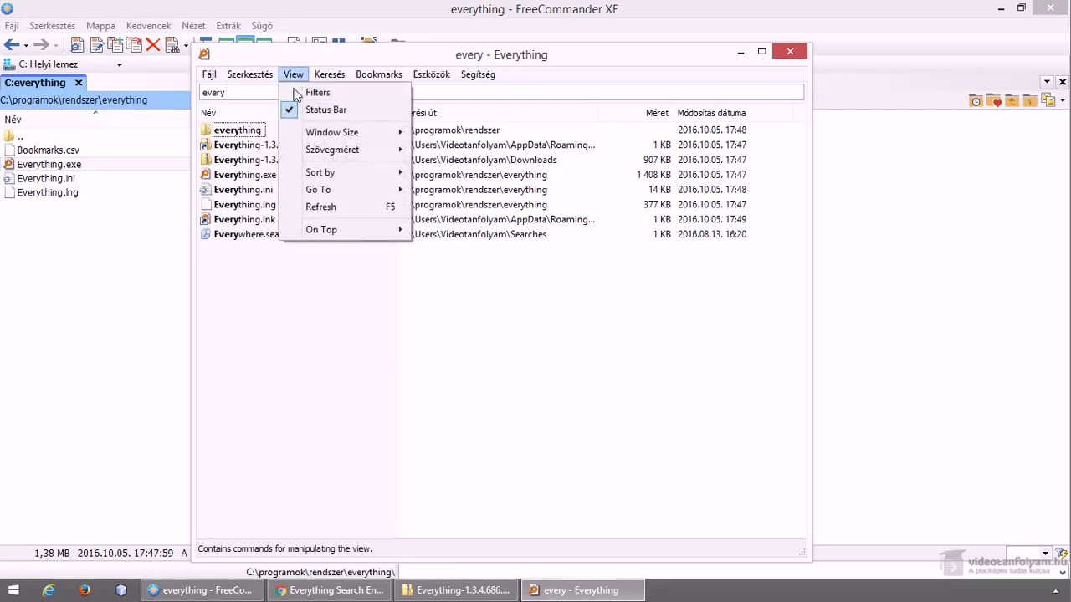
mouse_move(338, 79)
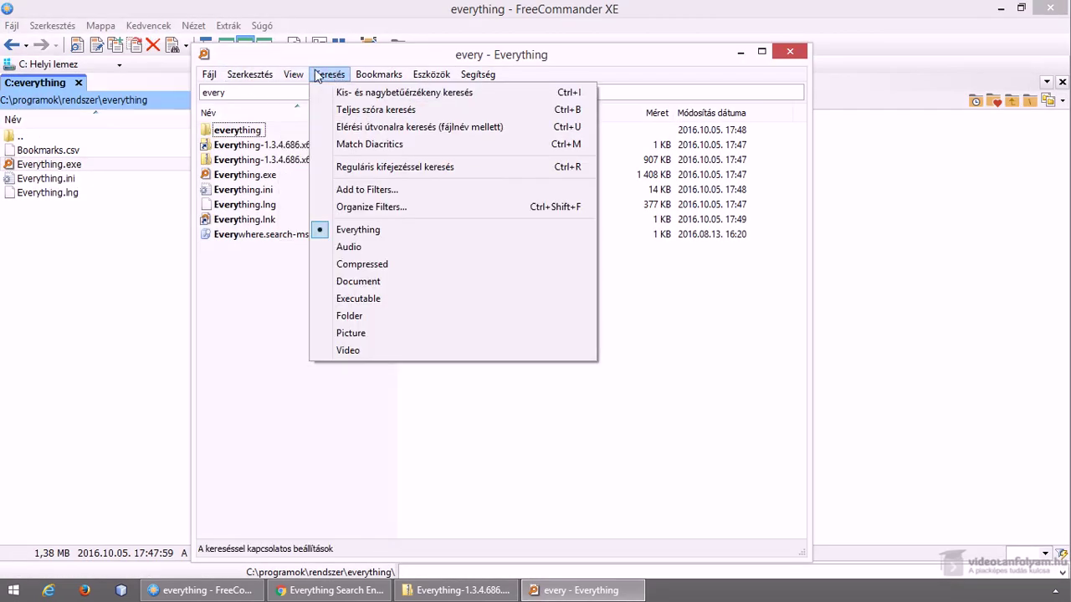
mouse_move(431, 77)
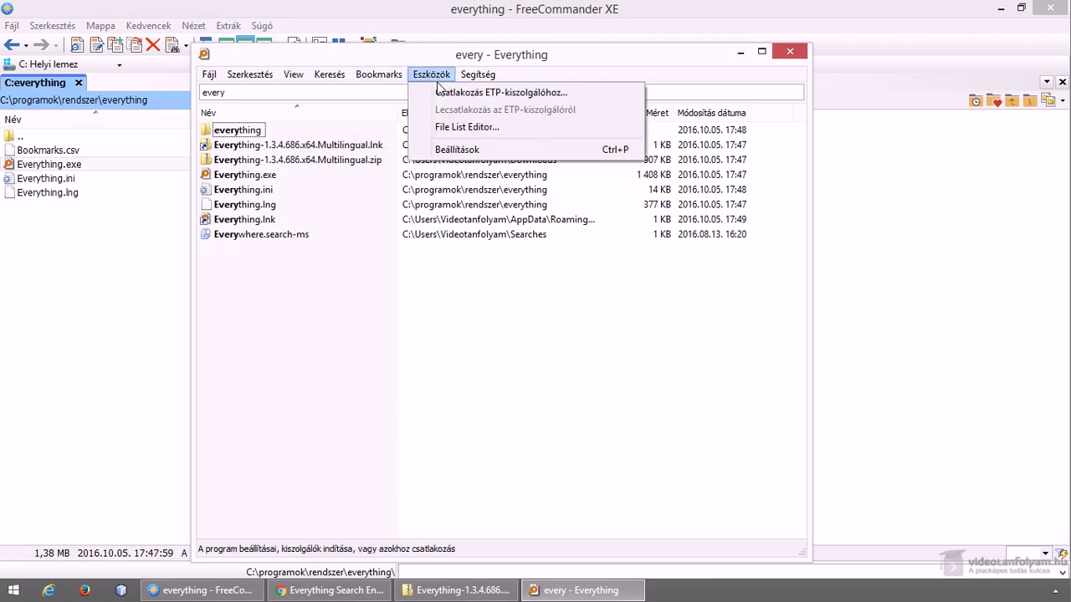
left_click(474, 155)
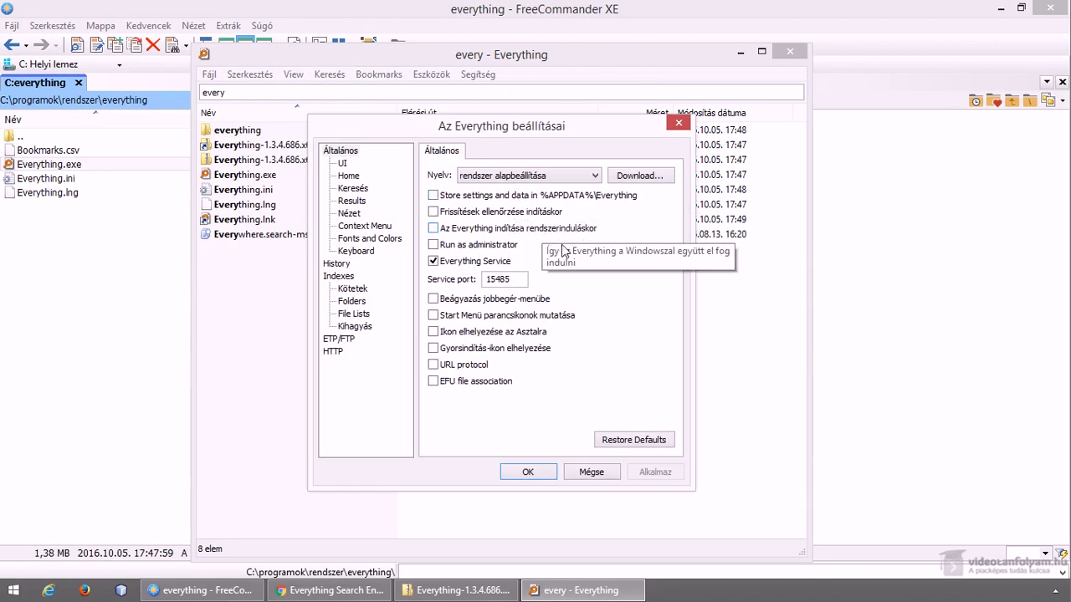
left_click(433, 213)
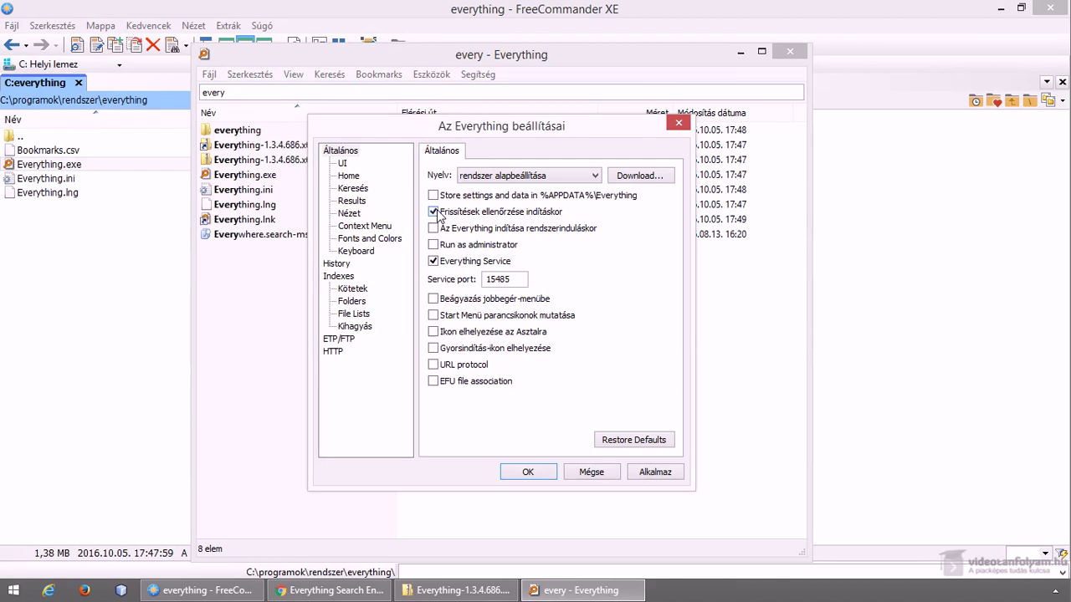
left_click(484, 232)
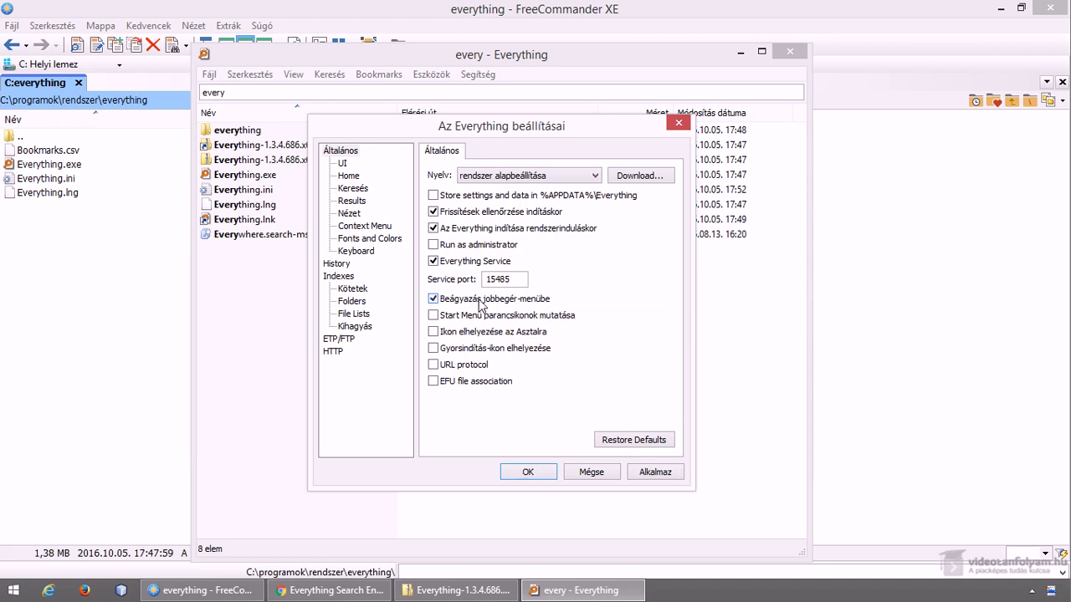
Step: Review the UI, Home, Keresés and Context Menu settings pages and save the changed settings
left_click(343, 164)
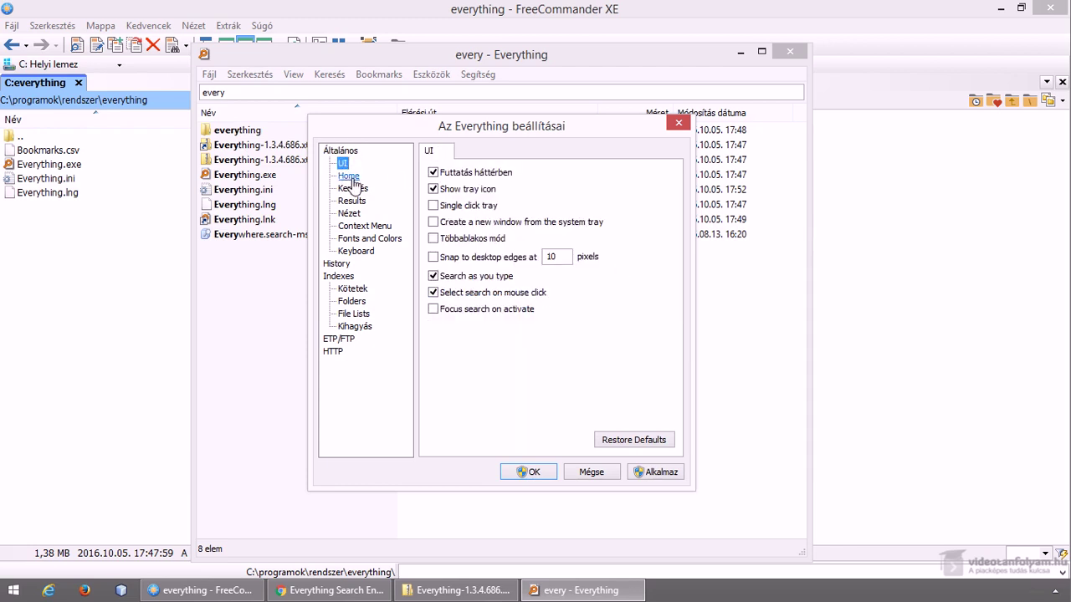
left_click(350, 177)
left_click(353, 189)
left_click(350, 176)
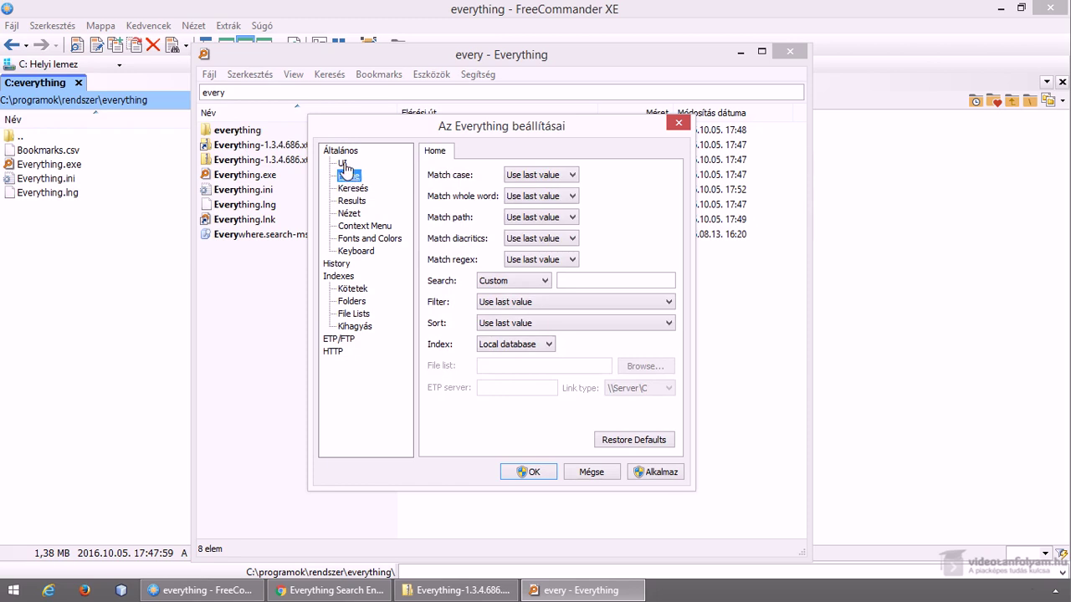
left_click(343, 164)
left_click(361, 226)
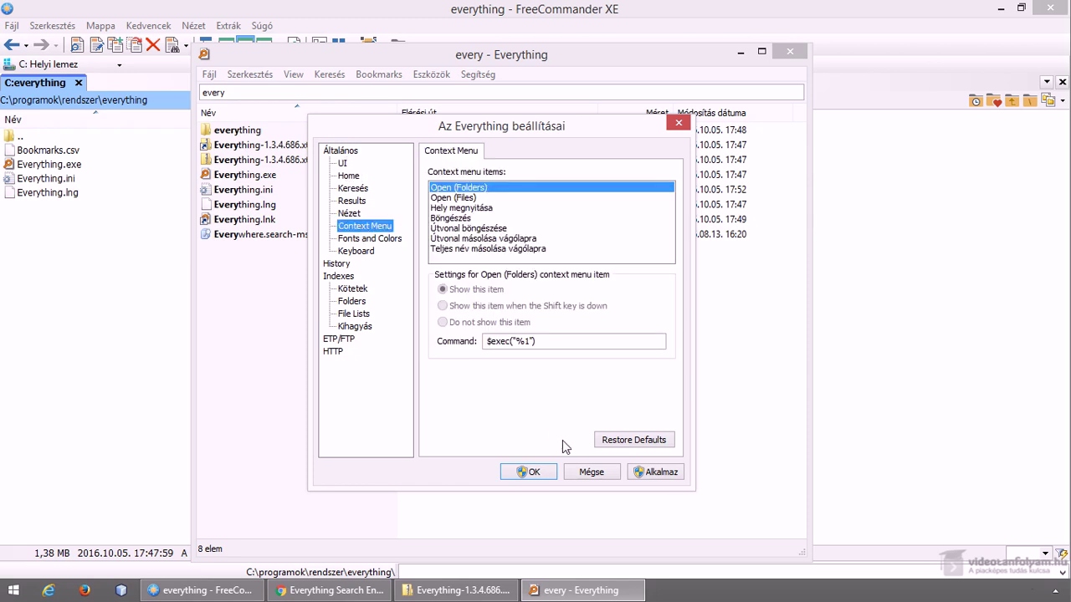
left_click(541, 473)
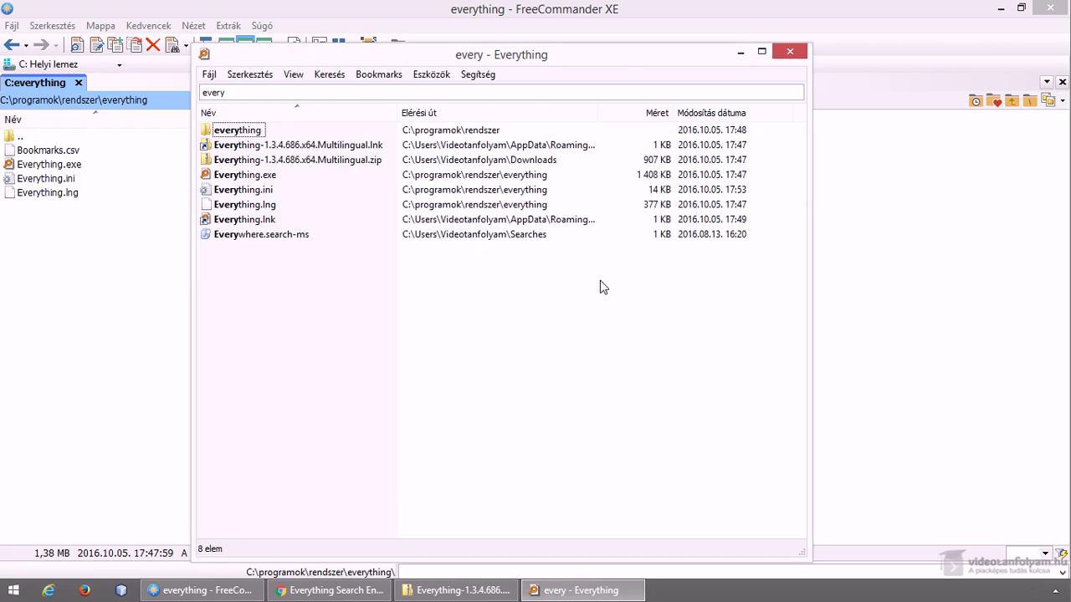
Step: Close the search window and reopen it from its taskbar shortcut and from the notification area, closing it each time
key("Escape")
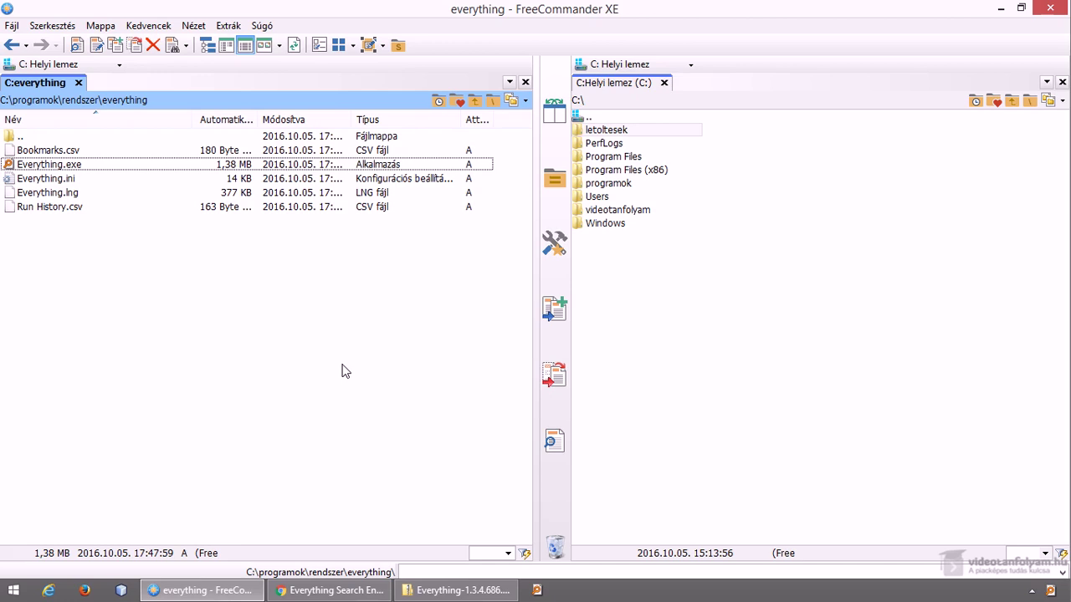
left_click(538, 590)
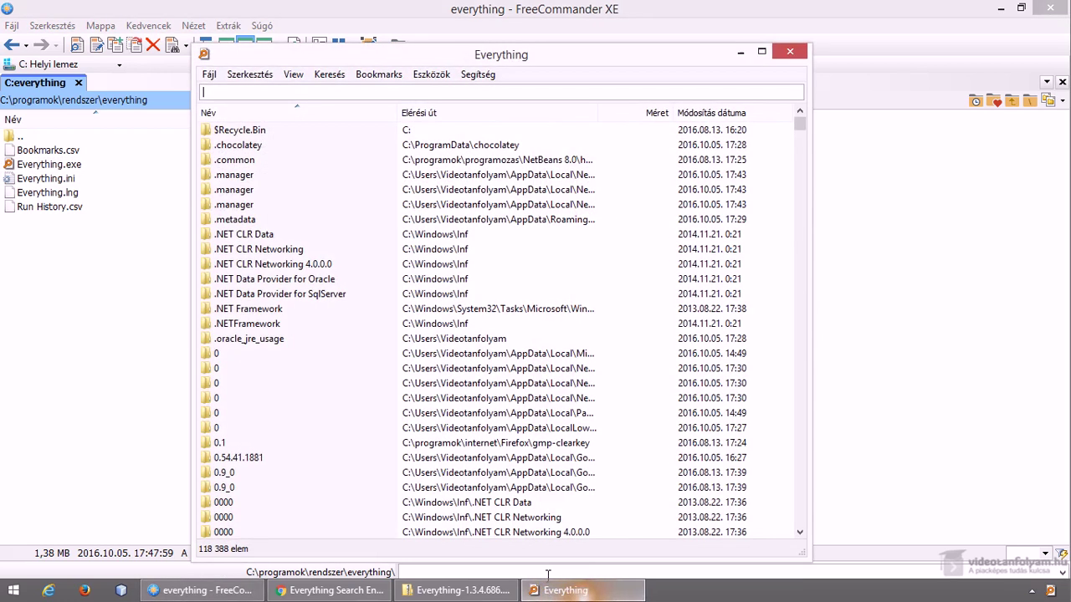
left_click(790, 52)
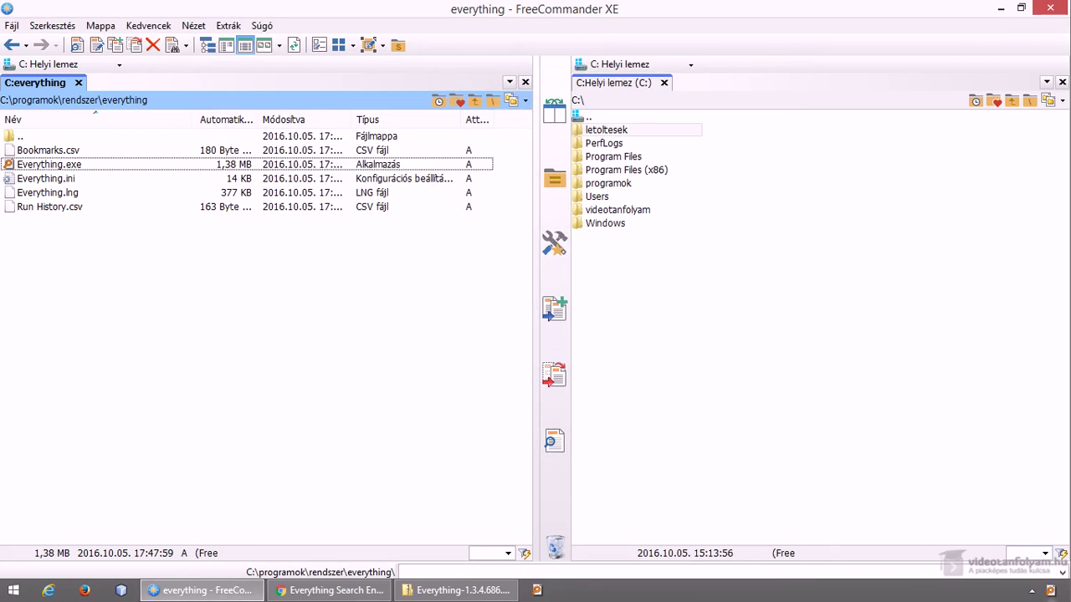
right_click(1051, 595)
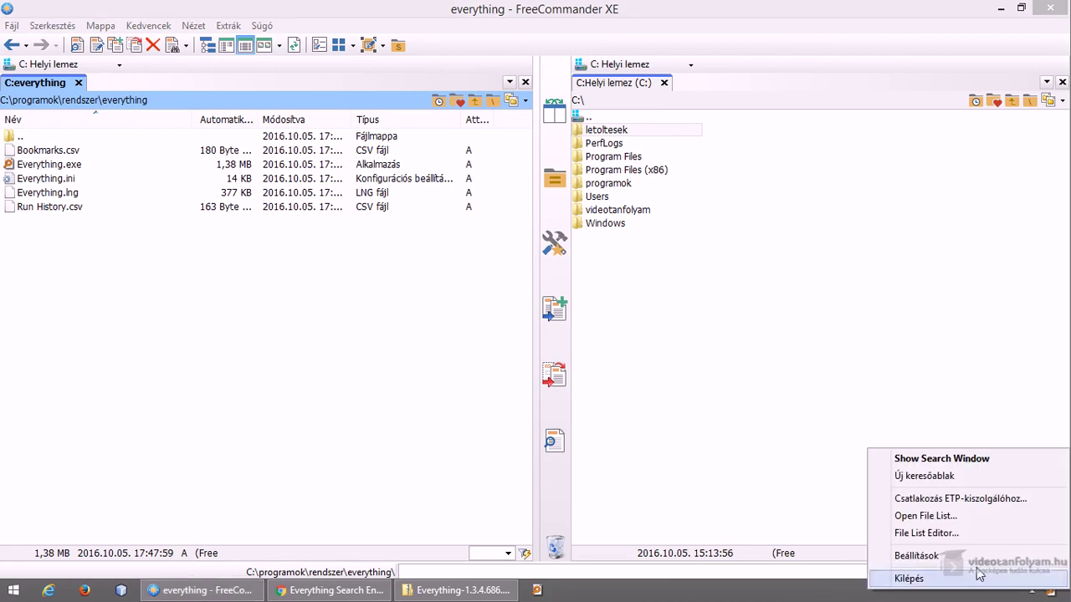
left_click(920, 465)
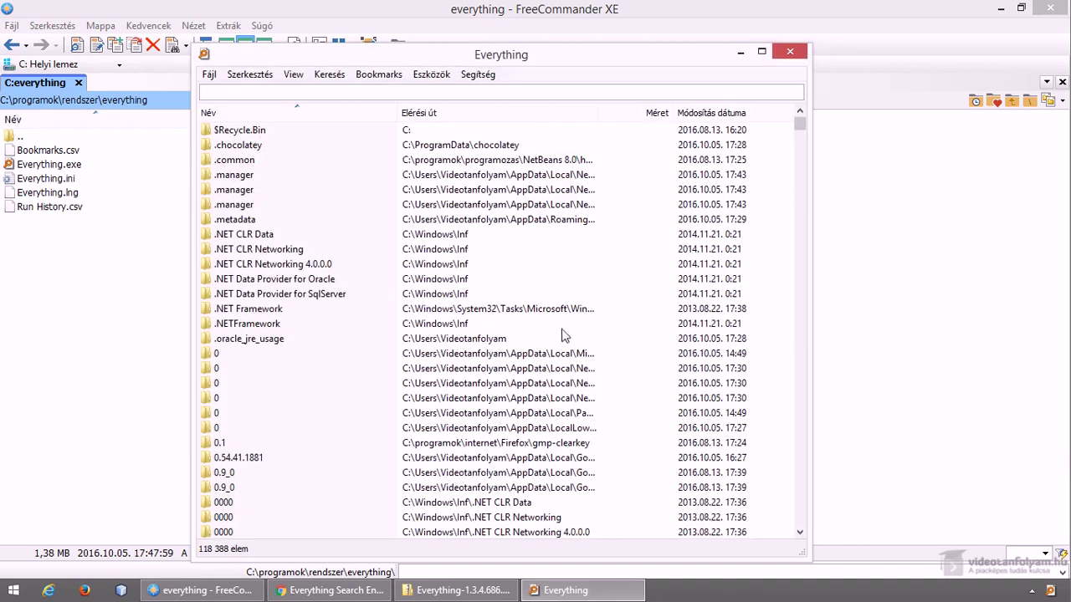
left_click(795, 51)
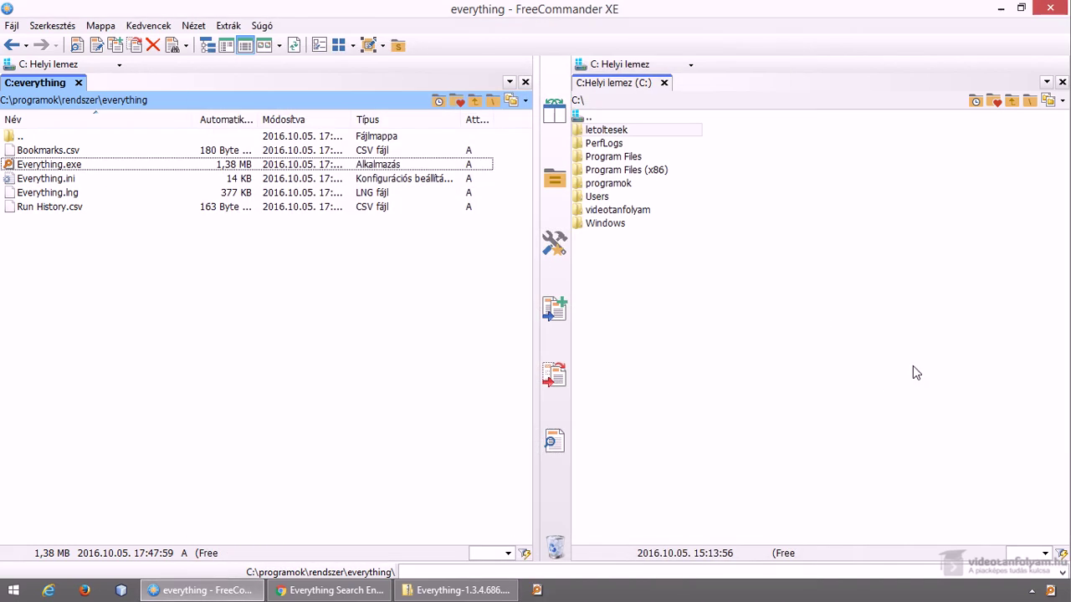
Step: Unpin Everything from the taskbar and twice reopen its search window from the notification area, closing it each time
right_click(539, 591)
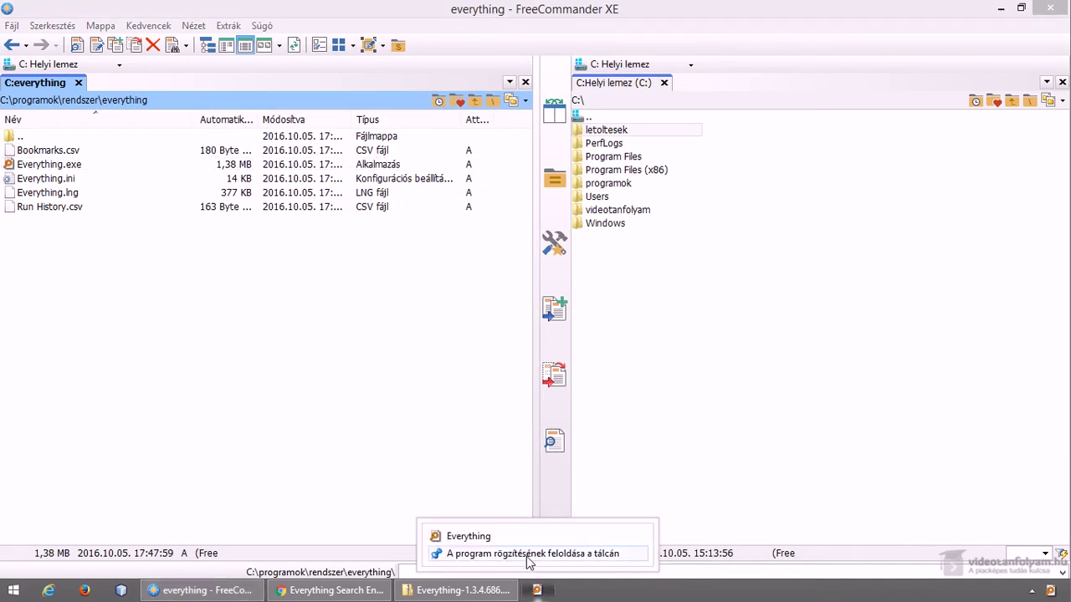
left_click(530, 554)
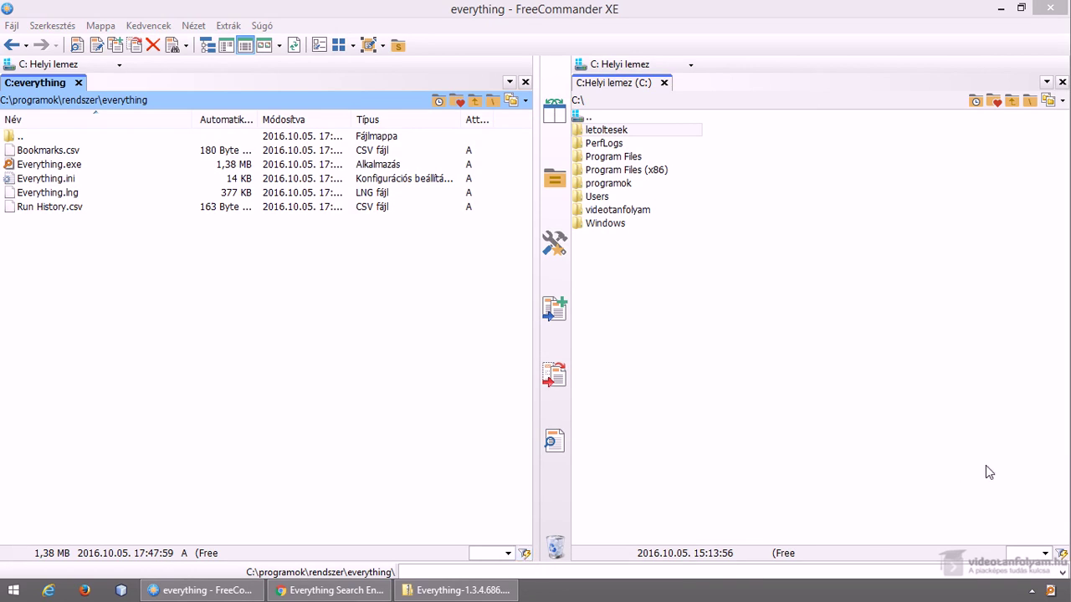
left_click(1050, 592)
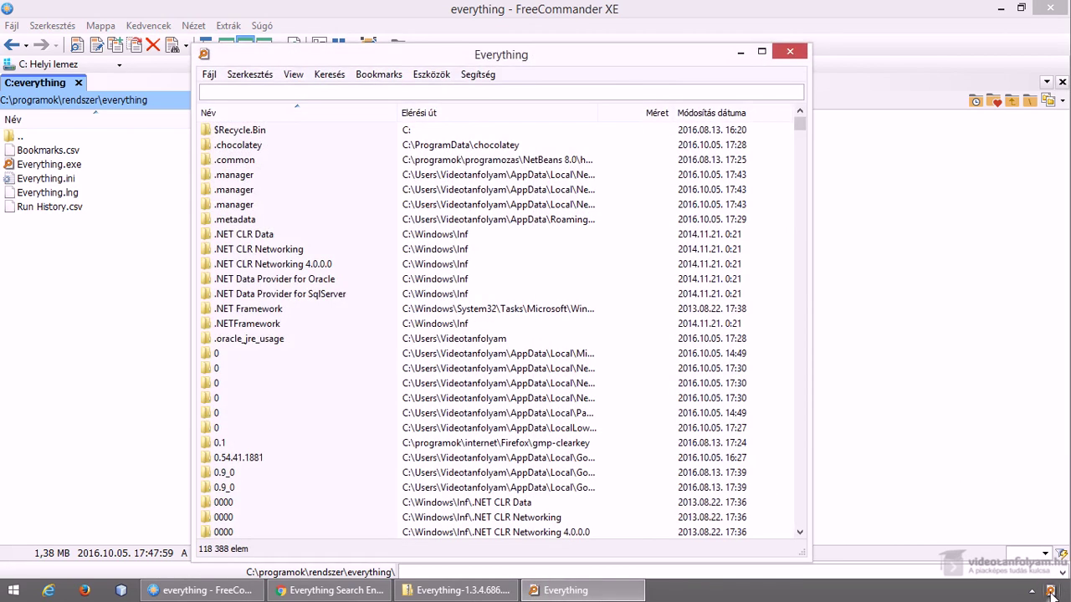
left_click(789, 51)
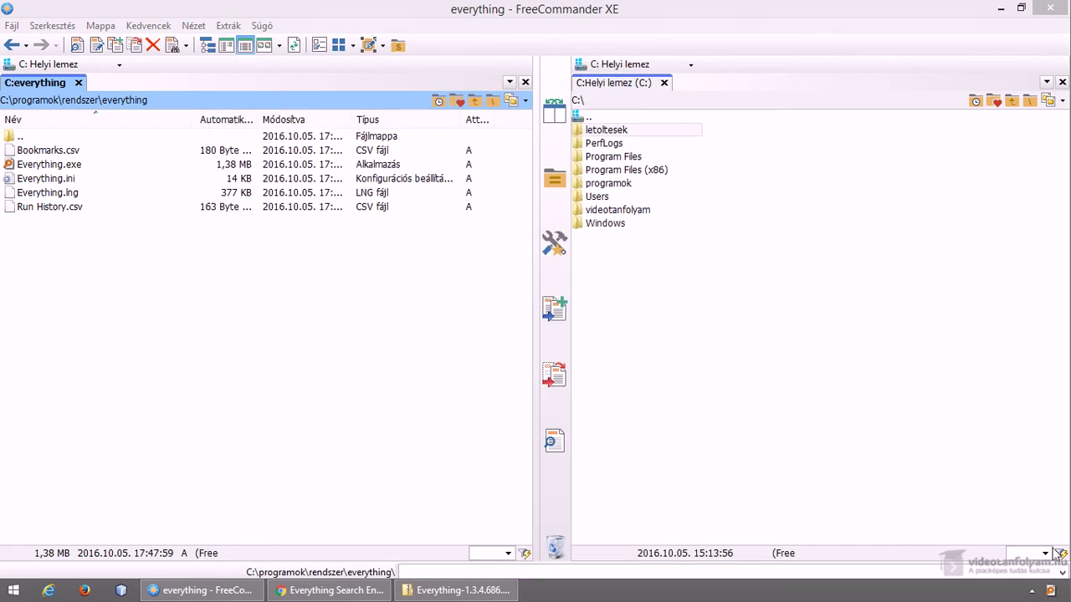
left_click(1053, 591)
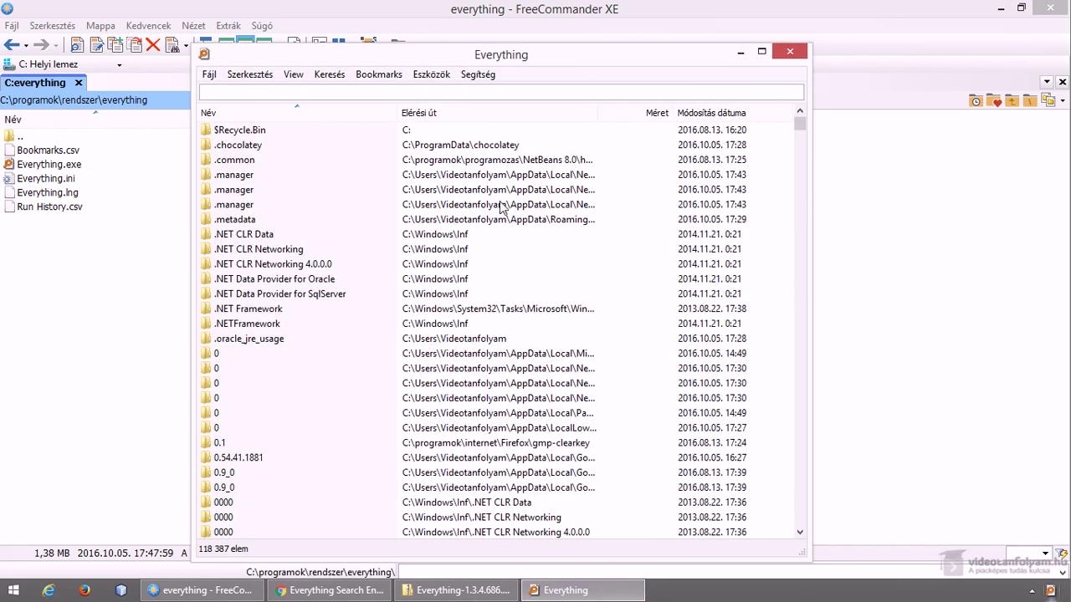
left_click(790, 52)
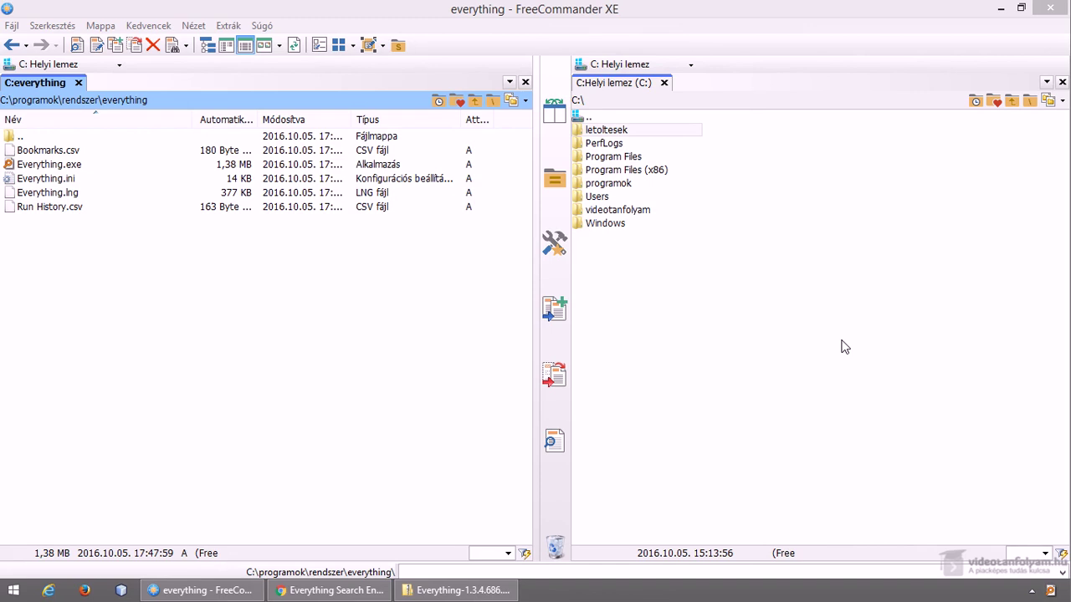